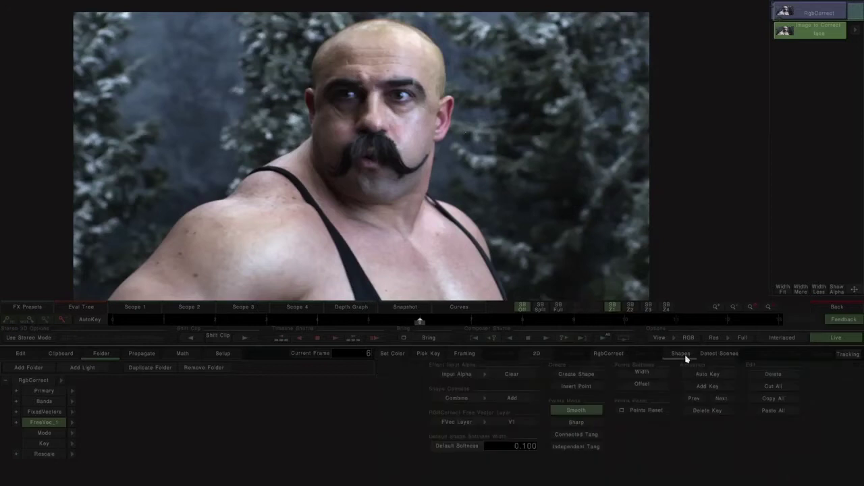
# - Draw a closed smooth shape tracing the man's silhouette from the arm over the head to the opposite shoulder, closing below the image edge
pyautogui.click(597, 375)
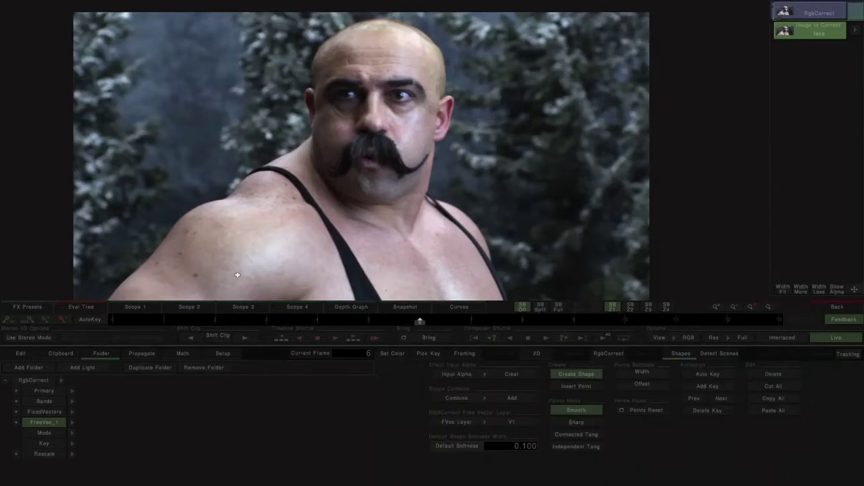
pyautogui.moveTo(237, 275); pyautogui.dragTo(254, 259)
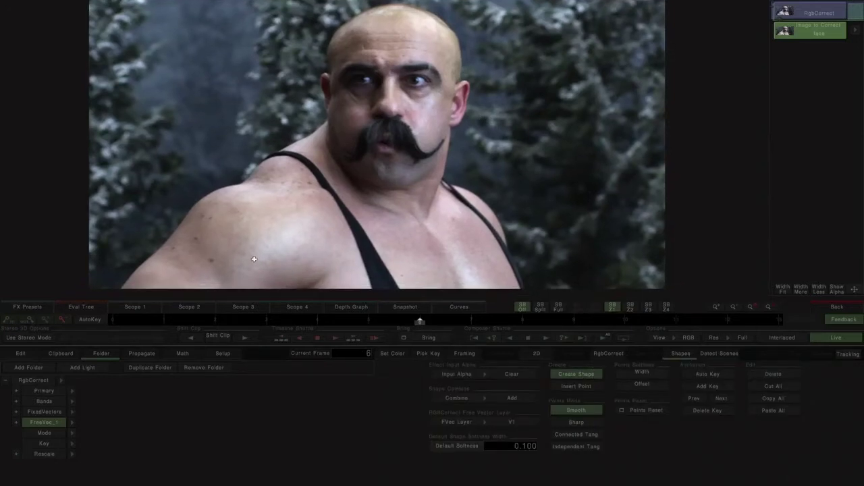
pyautogui.click(117, 295)
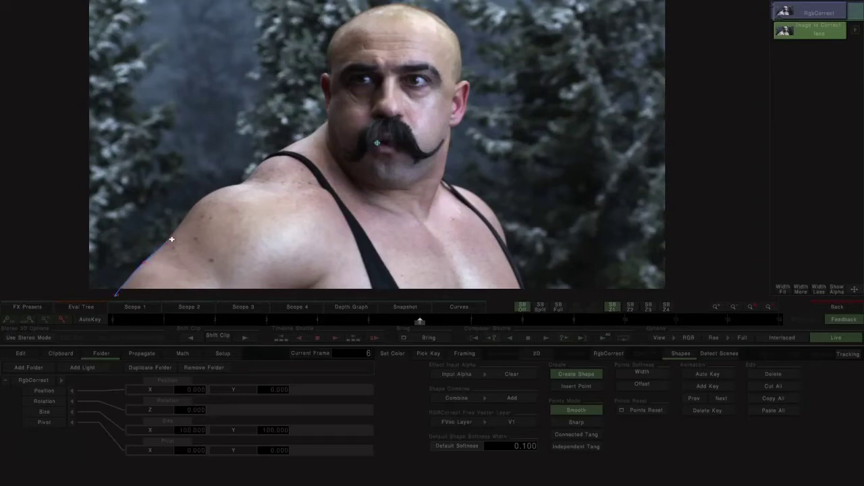
pyautogui.click(191, 210)
pyautogui.click(217, 191)
pyautogui.click(242, 185)
pyautogui.click(285, 149)
pyautogui.click(314, 133)
pyautogui.click(329, 50)
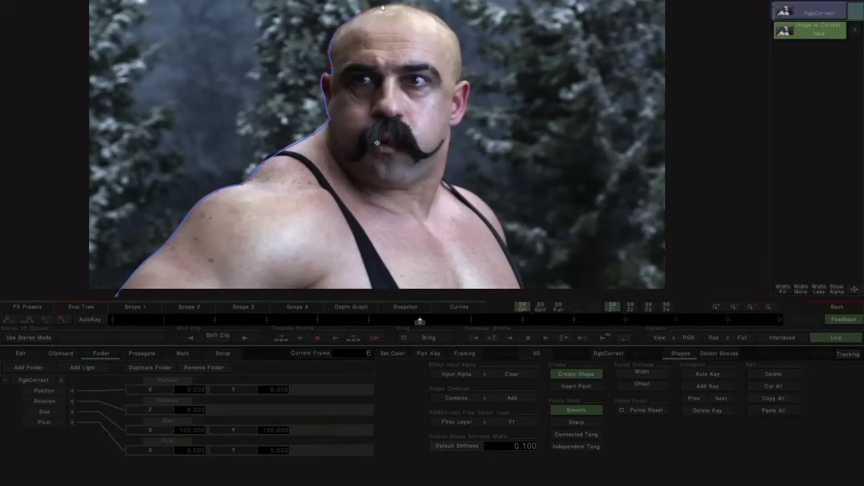
pyautogui.click(438, 17)
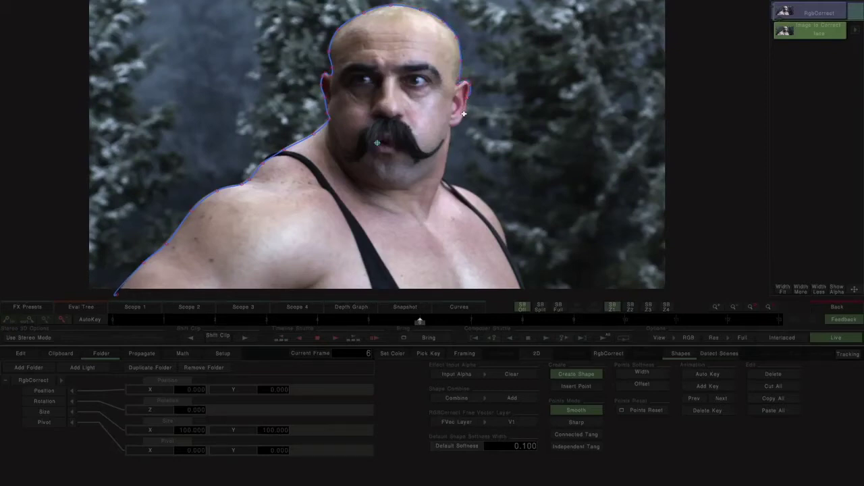
pyautogui.click(443, 182)
pyautogui.click(488, 205)
pyautogui.click(505, 235)
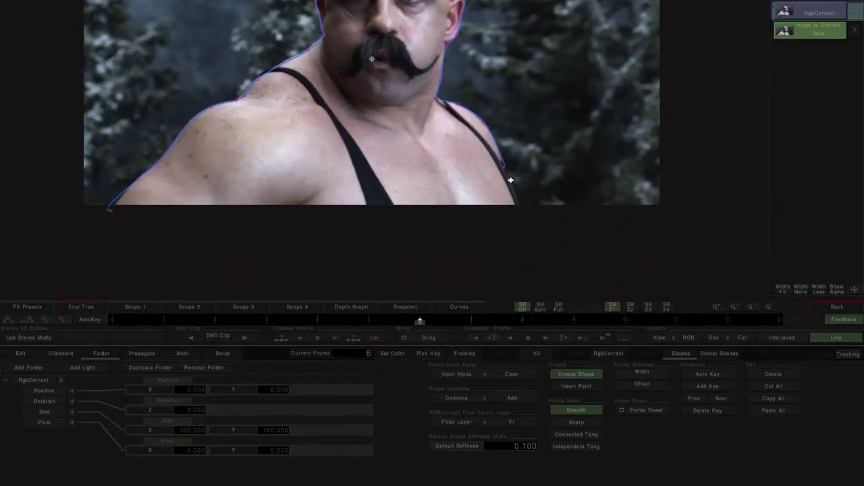
pyautogui.click(519, 202)
pyautogui.click(517, 217)
pyautogui.click(183, 244)
pyautogui.click(115, 221)
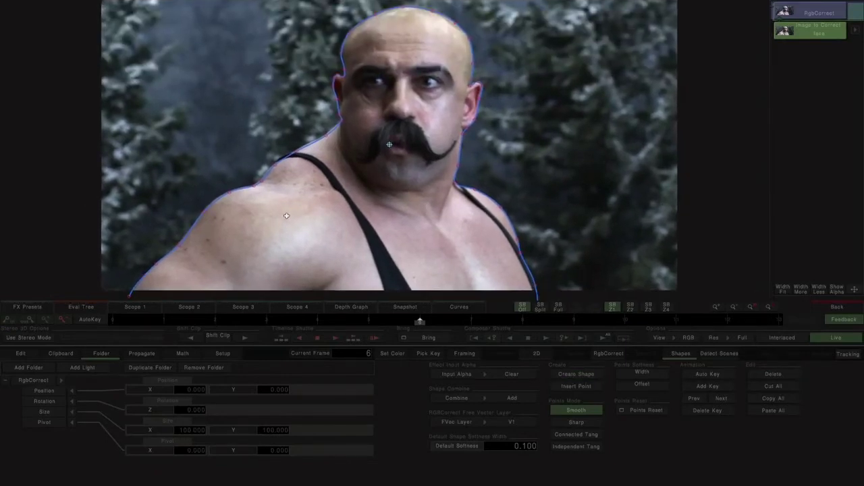
# - Return to the timeline and restack the clips with the face clip above RgbCorrect and a Solid clip beneath it
pyautogui.click(838, 307)
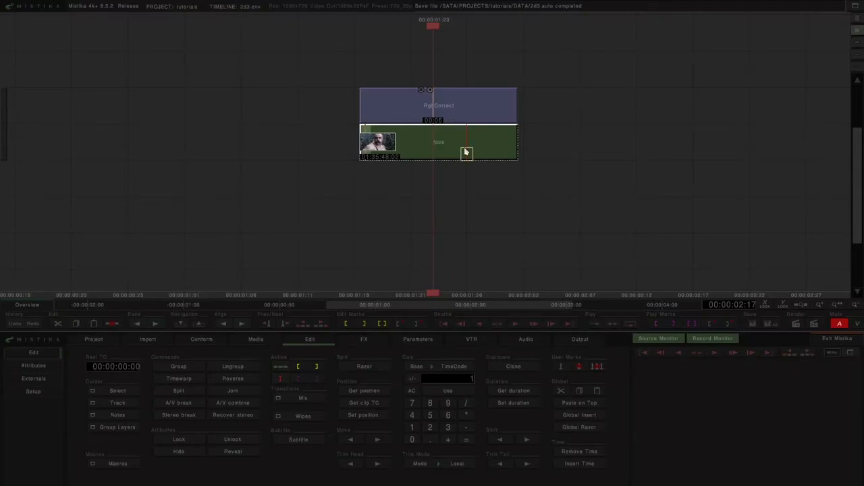
pyautogui.moveTo(456, 178); pyautogui.dragTo(490, 75)
pyautogui.hotkey('ctrl', 'v')
pyautogui.click(411, 181)
# - Apply a Comp3D effect to the clip stack and set its Background option to No
pyautogui.click(368, 341)
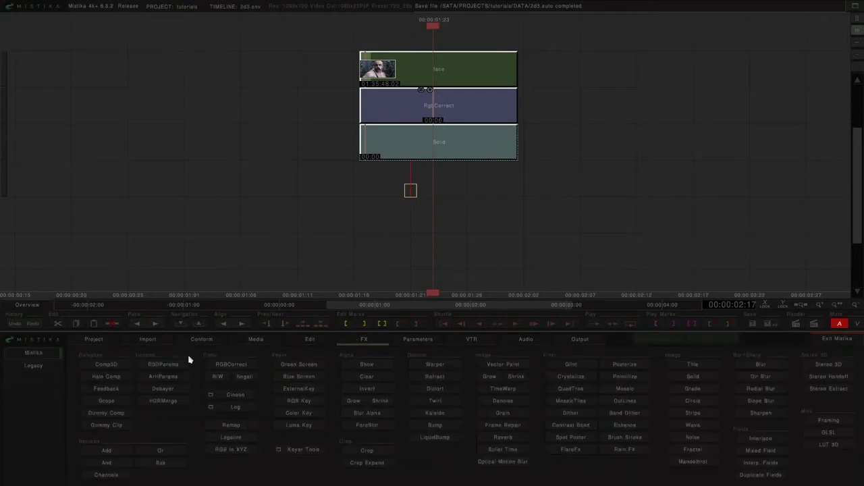
pyautogui.click(99, 367)
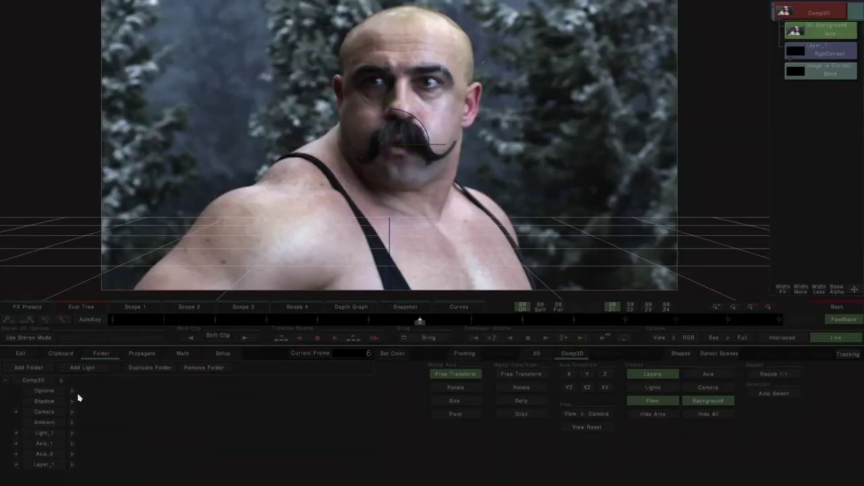
pyautogui.click(71, 391)
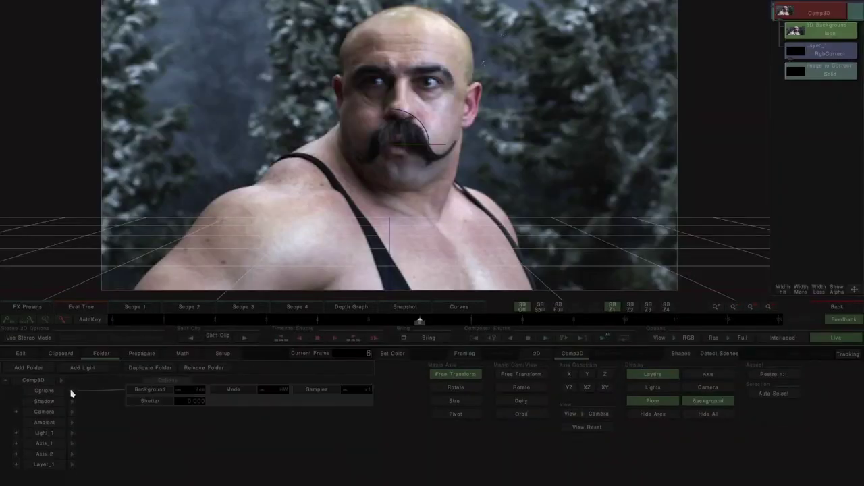
pyautogui.click(201, 391)
pyautogui.click(195, 368)
# - Set the Comp3D ambient light to full white, with red, green and blue at 100
pyautogui.click(61, 423)
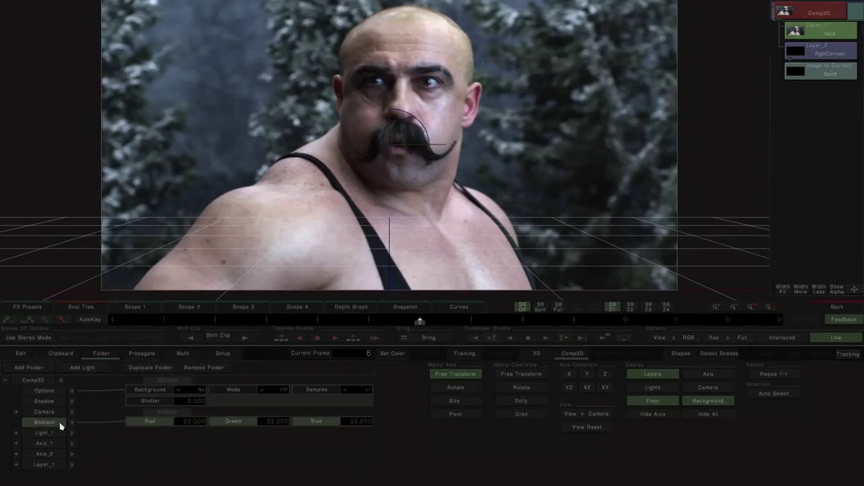
pyautogui.click(392, 353)
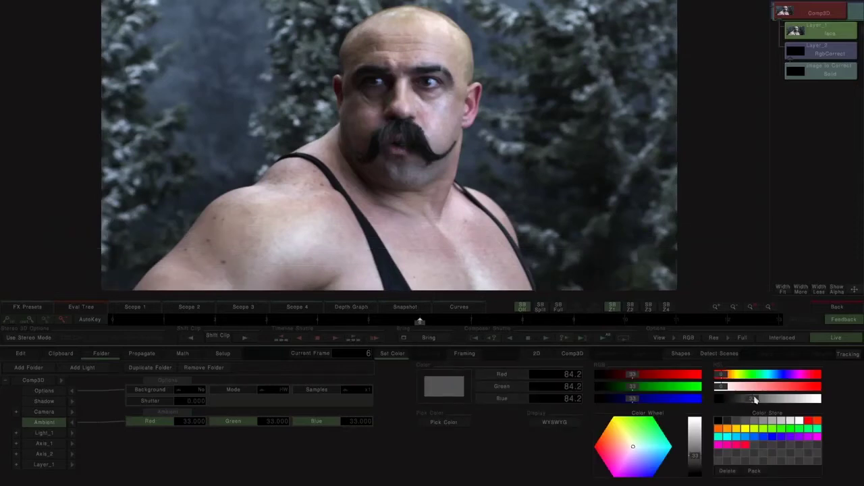
pyautogui.moveTo(756, 401); pyautogui.dragTo(817, 399)
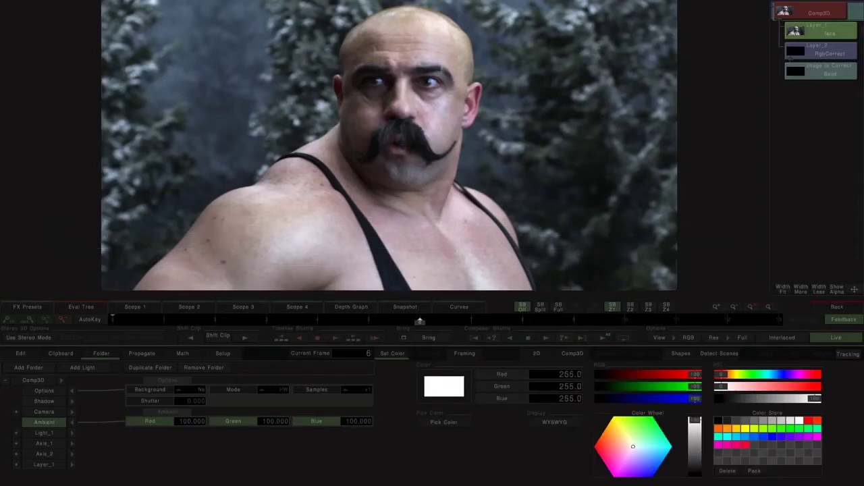
pyautogui.click(73, 422)
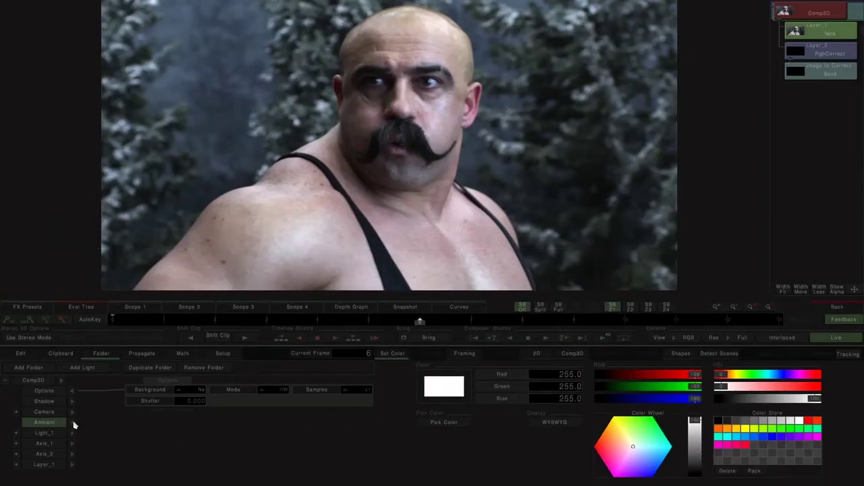
# - Turn on the displacement map for Layer_1 and set subdivision to 5, displacement zero to 0 and displacement amplitude to 50
pyautogui.click(72, 465)
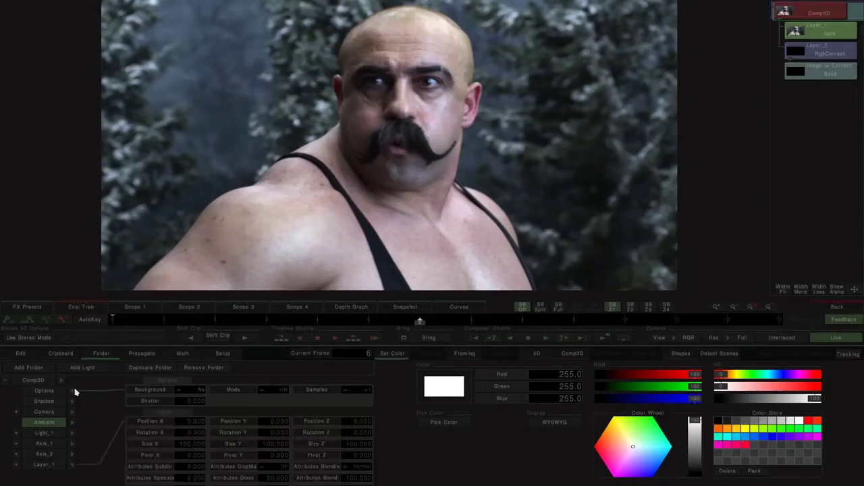
pyautogui.scroll(-3, 222, 439)
pyautogui.click(275, 417)
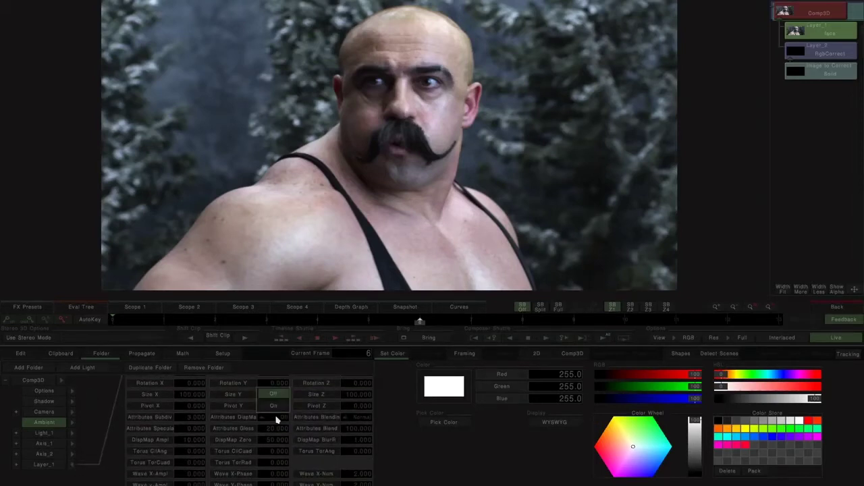
pyautogui.click(275, 407)
pyautogui.click(191, 420)
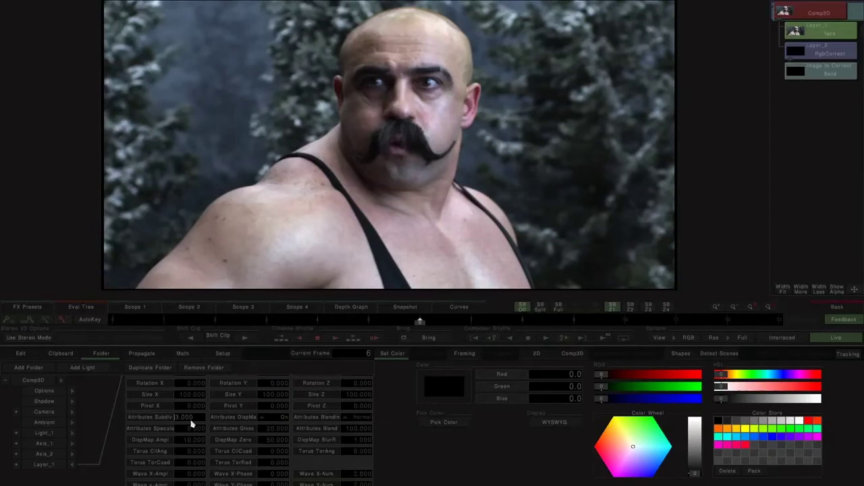
pyautogui.write('5')
pyautogui.click(269, 442)
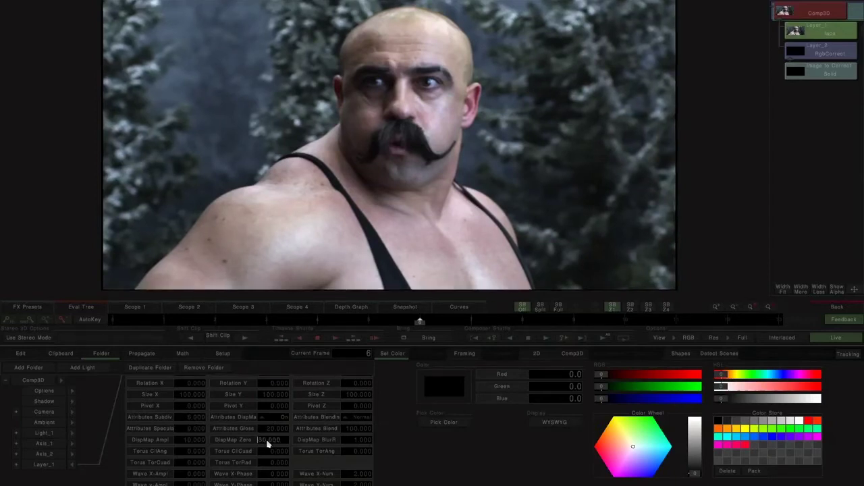
pyautogui.write('0')
pyautogui.click(194, 443)
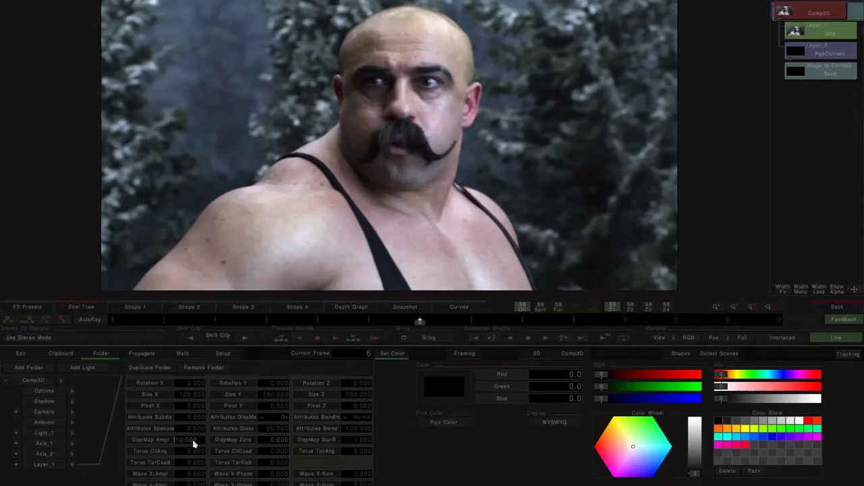
pyautogui.press('Up')
# - Orbit the Comp3D camera to view the image layer at an angle
pyautogui.click(54, 416)
pyautogui.click(573, 353)
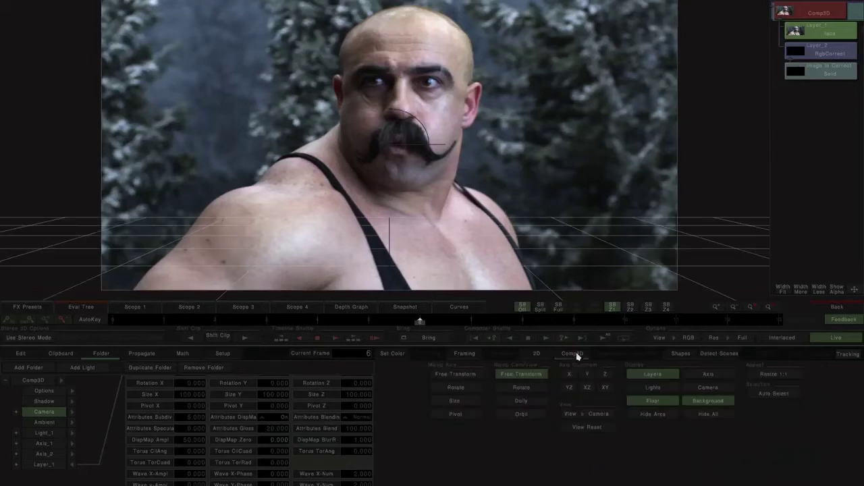
pyautogui.moveTo(540, 164); pyautogui.dragTo(539, 184)
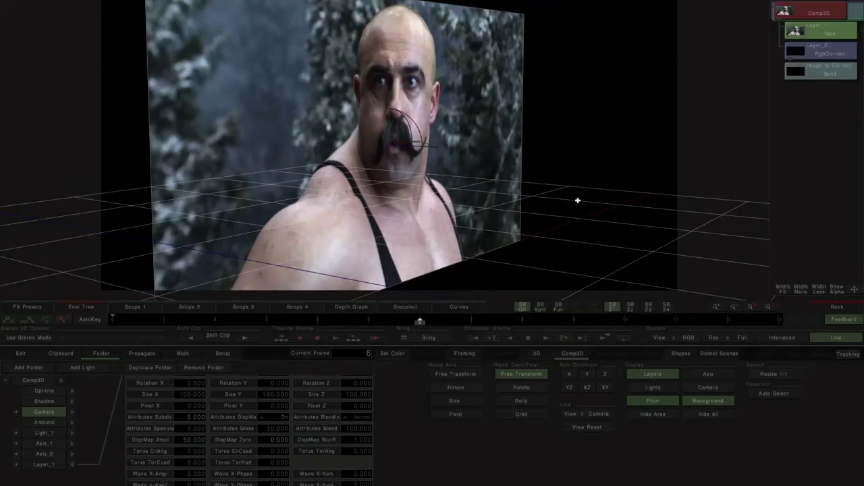
# - Raise the destination shadows of FreeVec_1 in the RgbCorrect layer to push the man's silhouette out in depth
pyautogui.click(822, 54)
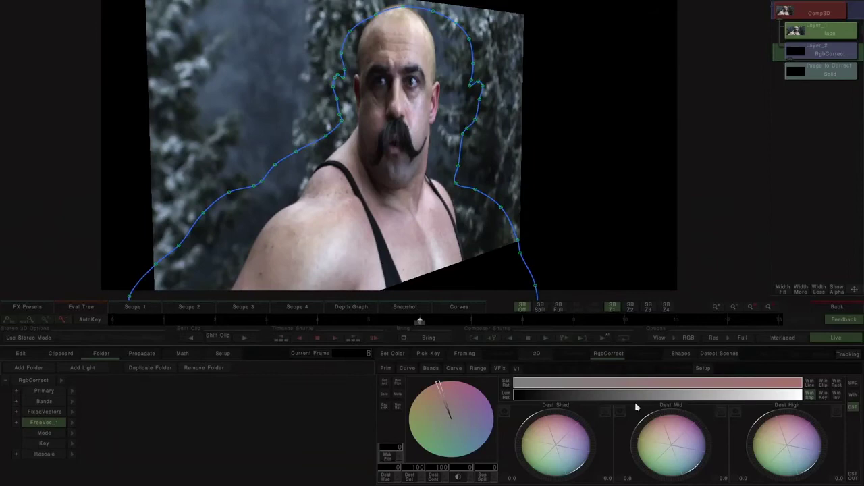
pyautogui.moveTo(555, 419); pyautogui.dragTo(604, 409)
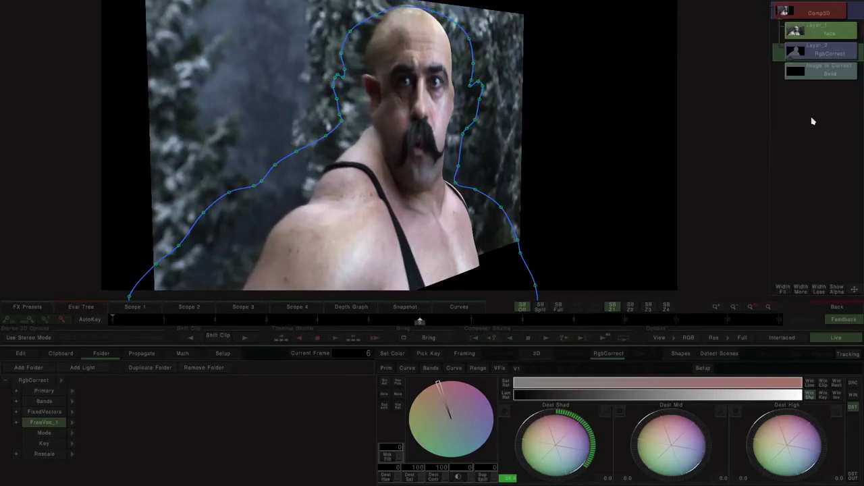
# - Orbit the Comp3D camera around the displaced figure to a nearly frontal view and hide the floor grid
pyautogui.click(825, 12)
pyautogui.click(50, 412)
pyautogui.moveTo(310, 247); pyautogui.dragTo(281, 192)
pyautogui.moveTo(503, 220); pyautogui.dragTo(486, 283)
pyautogui.click(645, 401)
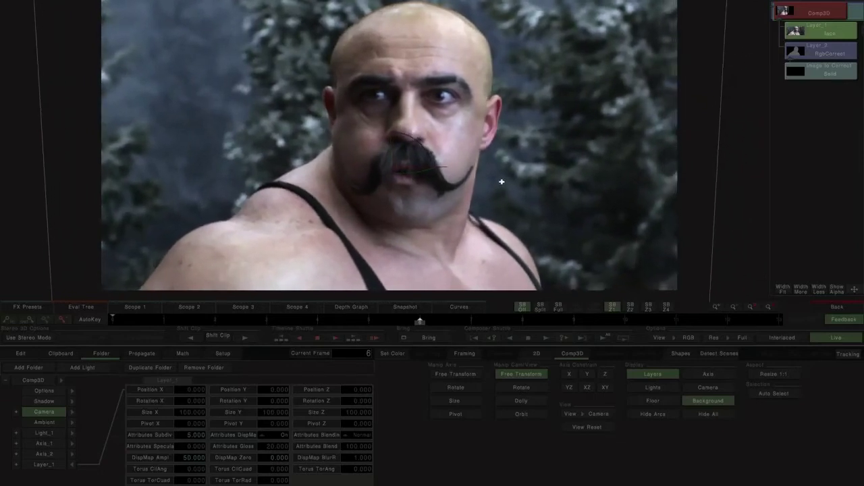
# - Add a second free vector, FreeVec_2, to the RgbCorrect layer and make it active
pyautogui.click(833, 52)
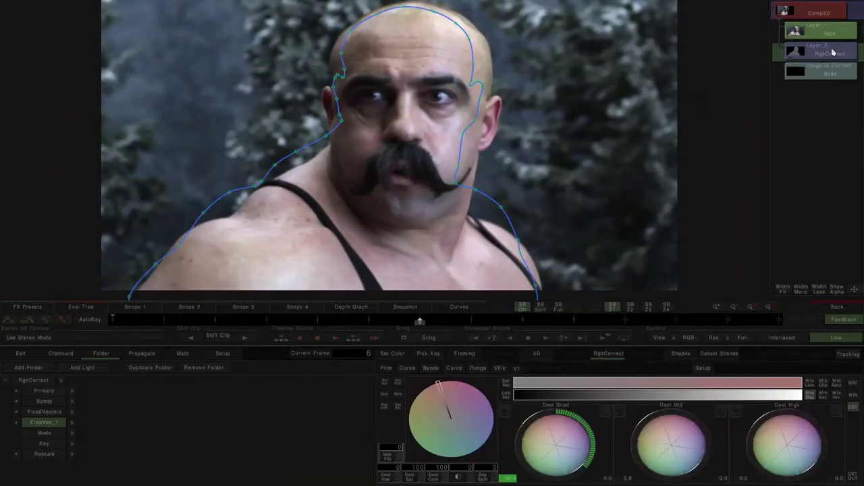
pyautogui.click(825, 33)
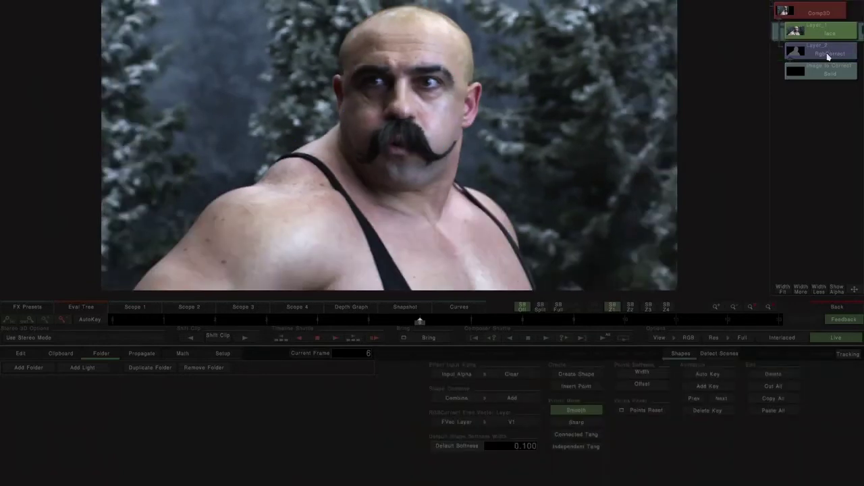
pyautogui.click(829, 55)
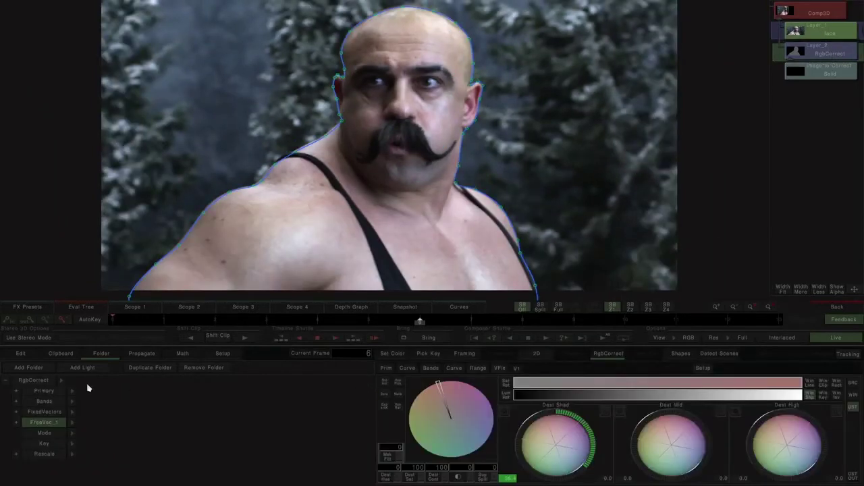
pyautogui.click(43, 367)
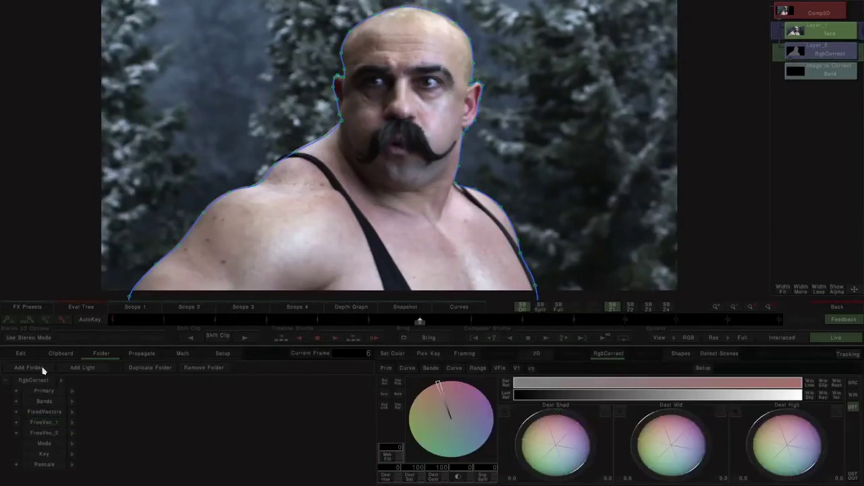
pyautogui.click(532, 368)
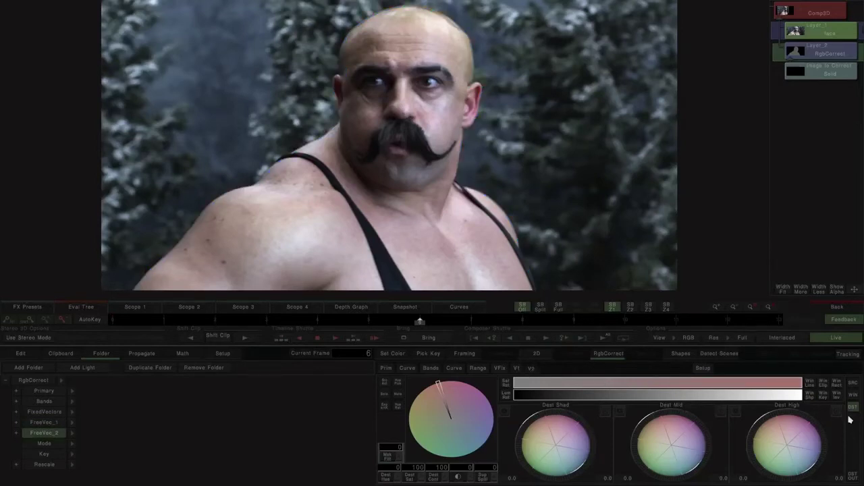
# - Draw a closed shape on FreeVec_2 around the man's shoulder and chest muscles, extending below the image edge
pyautogui.click(681, 353)
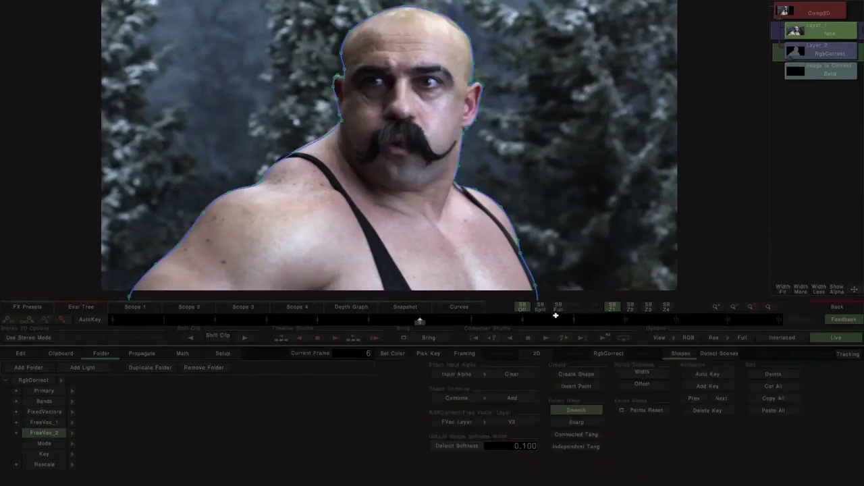
pyautogui.click(568, 376)
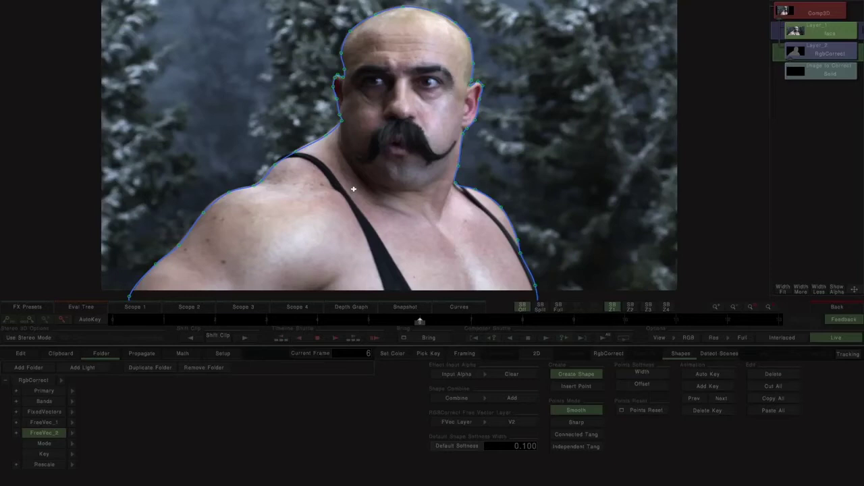
pyautogui.click(139, 296)
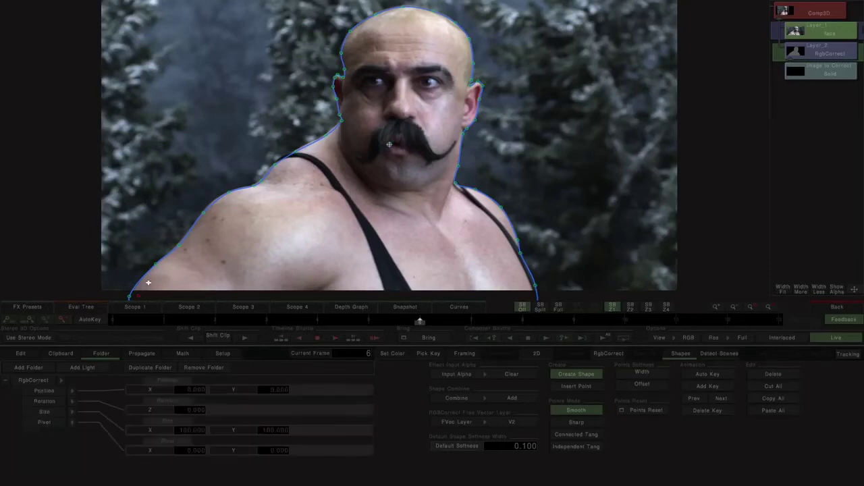
pyautogui.click(204, 243)
pyautogui.click(237, 201)
pyautogui.click(288, 199)
pyautogui.click(341, 220)
pyautogui.click(337, 265)
pyautogui.click(305, 242)
pyautogui.click(340, 252)
pyautogui.click(355, 206)
pyautogui.click(378, 166)
pyautogui.click(428, 194)
pyautogui.click(449, 234)
pyautogui.click(463, 251)
pyautogui.click(476, 225)
pyautogui.click(494, 218)
pyautogui.click(519, 235)
pyautogui.click(498, 298)
pyautogui.click(139, 280)
pyautogui.click(130, 244)
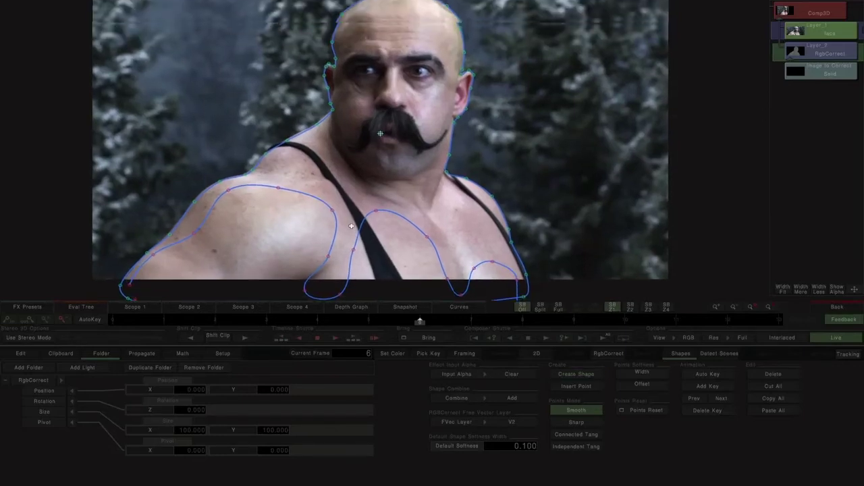
# - Draw a shape on FreeVec_2 around the man's forehead, cheeks and chin, with inward curves that leave out both eye sockets
pyautogui.click(576, 374)
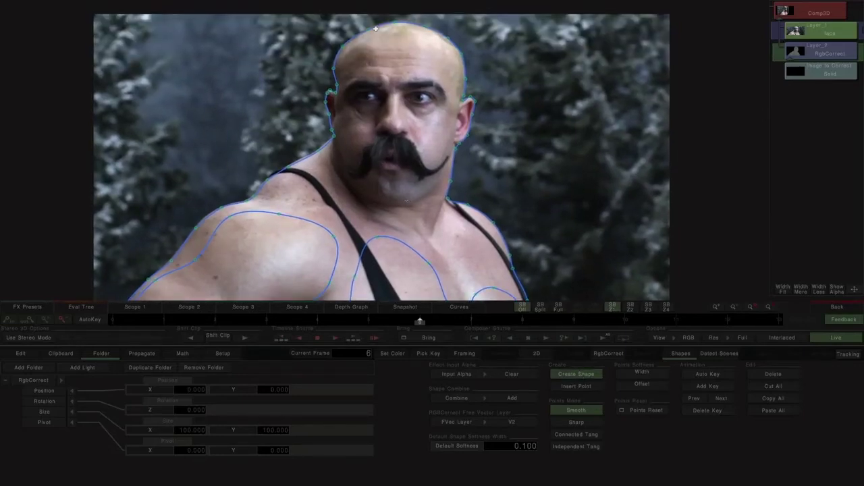
pyautogui.click(385, 31)
pyautogui.click(358, 42)
pyautogui.click(345, 73)
pyautogui.click(378, 84)
pyautogui.click(382, 96)
pyautogui.click(371, 107)
pyautogui.click(354, 105)
pyautogui.click(345, 95)
pyautogui.click(339, 107)
pyautogui.click(338, 149)
pyautogui.click(350, 168)
pyautogui.click(359, 177)
pyautogui.click(373, 176)
pyautogui.click(382, 181)
pyautogui.click(384, 195)
pyautogui.click(389, 200)
pyautogui.click(415, 195)
pyautogui.click(447, 157)
pyautogui.click(457, 132)
pyautogui.click(457, 112)
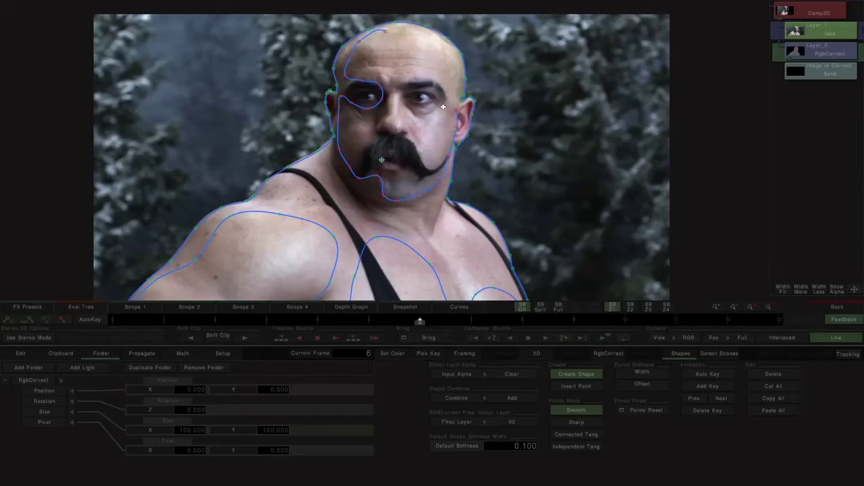
pyautogui.click(404, 106)
pyautogui.click(405, 86)
pyautogui.click(451, 100)
pyautogui.click(461, 93)
pyautogui.click(449, 44)
pyautogui.click(408, 28)
pyautogui.click(399, 30)
# - Draw a small oval shape on FreeVec_2 over the trapezius muscle, where the strap crosses the man's shoulder
pyautogui.click(576, 374)
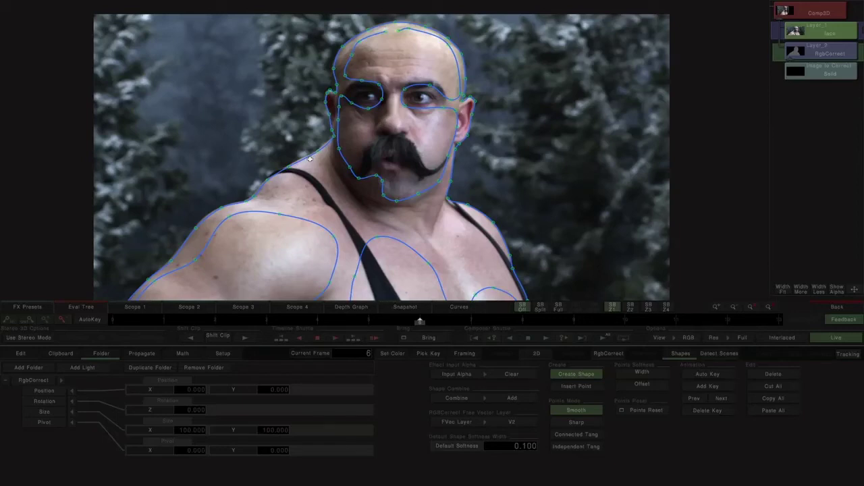
pyautogui.click(297, 167)
pyautogui.click(277, 178)
pyautogui.click(282, 191)
pyautogui.click(304, 188)
pyautogui.click(315, 176)
pyautogui.click(313, 169)
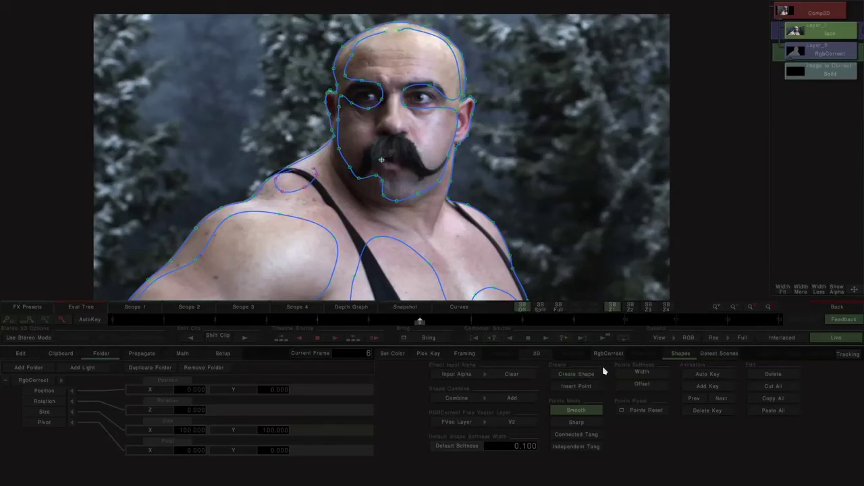
# - Draw a narrow shape on FreeVec_2 along the side of the neck and the collarbone below the chin
pyautogui.click(581, 373)
pyautogui.click(436, 226)
pyautogui.click(429, 238)
pyautogui.click(404, 224)
pyautogui.click(377, 215)
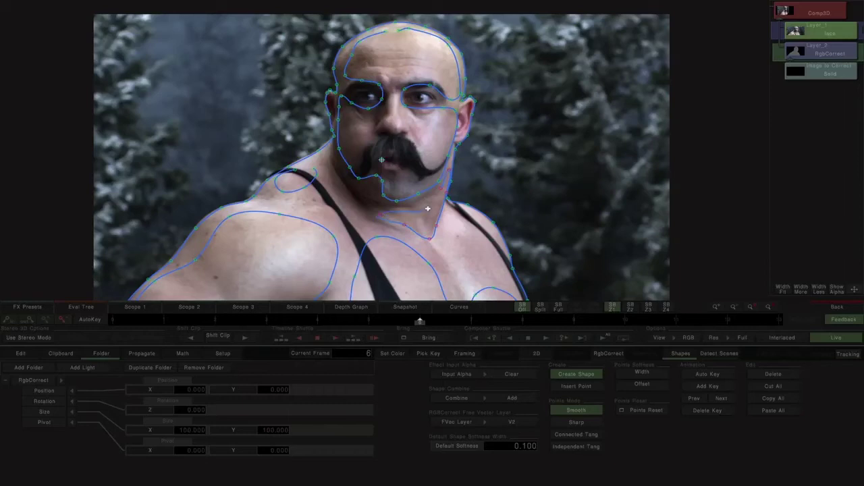
pyautogui.click(433, 198)
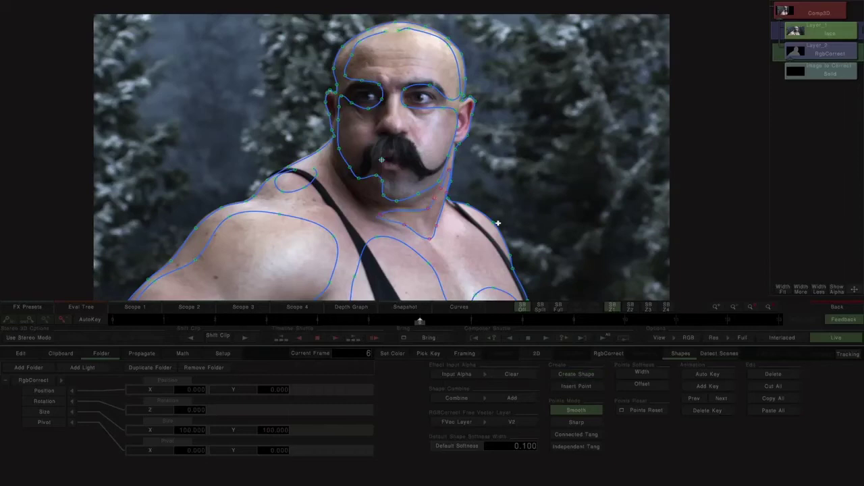
# - Raise the destination shadows of FreeVec_2 in the RgbCorrect layer while viewing the Comp3D result from a slightly turned camera
pyautogui.click(835, 14)
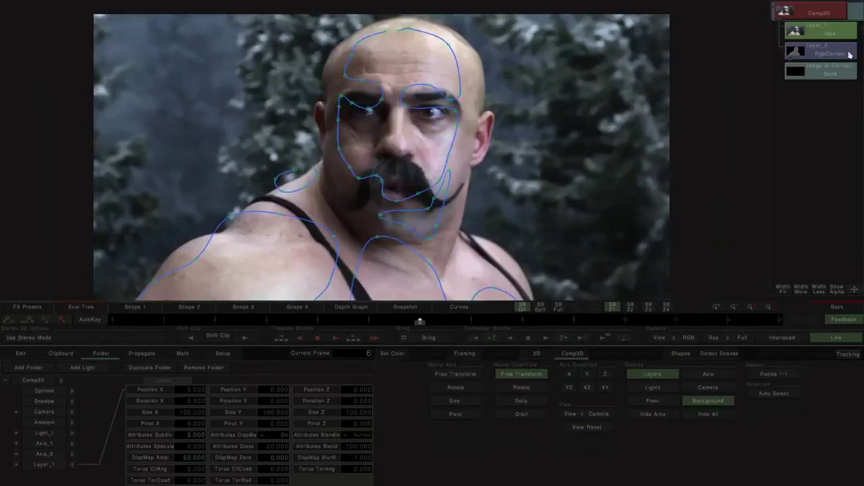
pyautogui.click(854, 52)
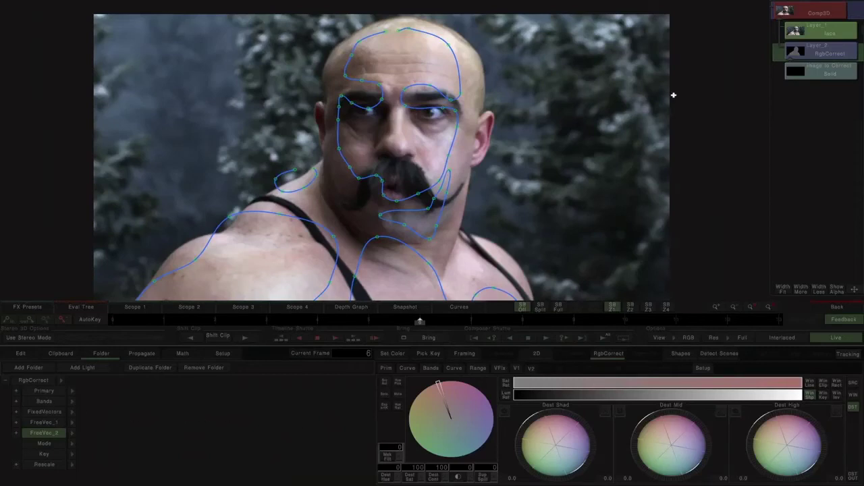
pyautogui.click(803, 12)
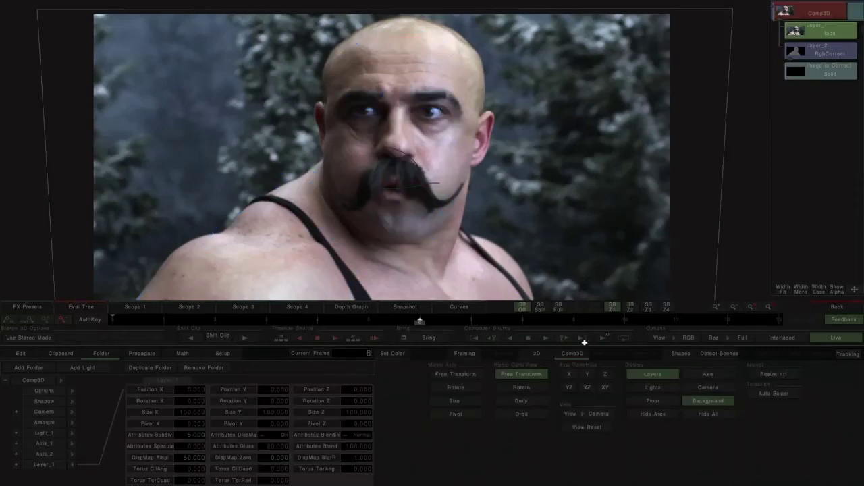
pyautogui.moveTo(410, 248); pyautogui.dragTo(453, 237)
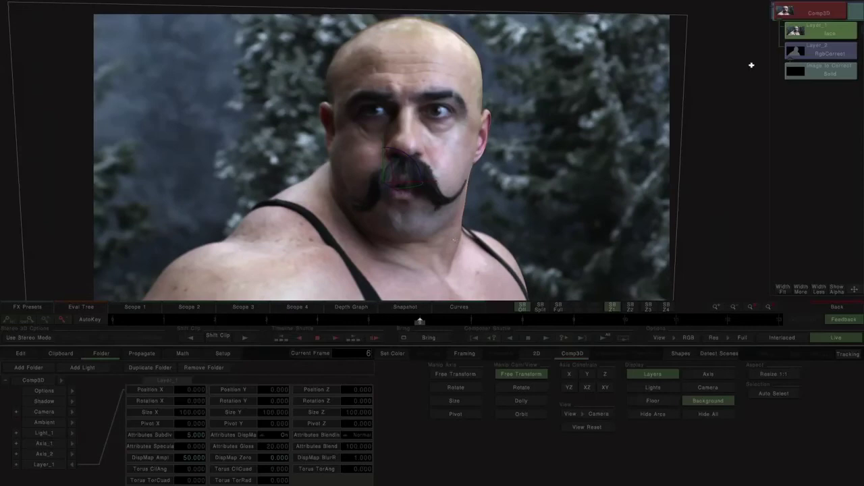
pyautogui.click(799, 56)
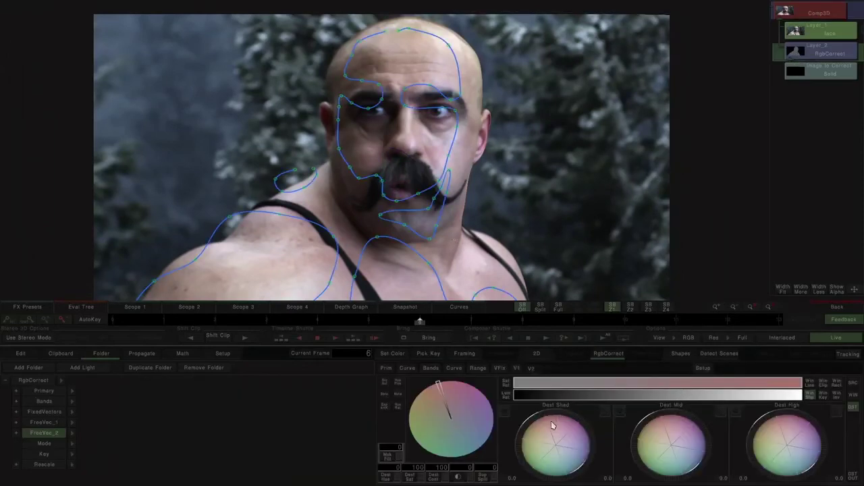
pyautogui.moveTo(558, 424); pyautogui.dragTo(579, 421)
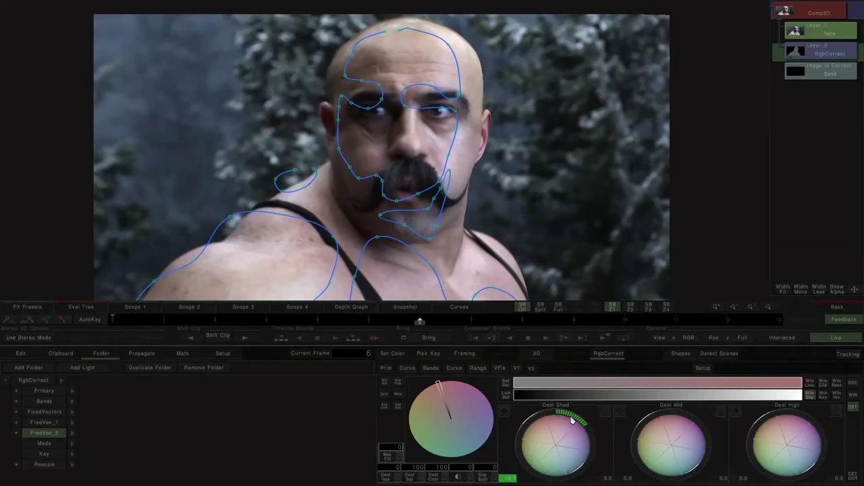
# - Orbit the Comp3D camera around the man to check the depth added to the face and muscles
pyautogui.click(852, 17)
pyautogui.click(57, 412)
pyautogui.moveTo(353, 236); pyautogui.dragTo(320, 236)
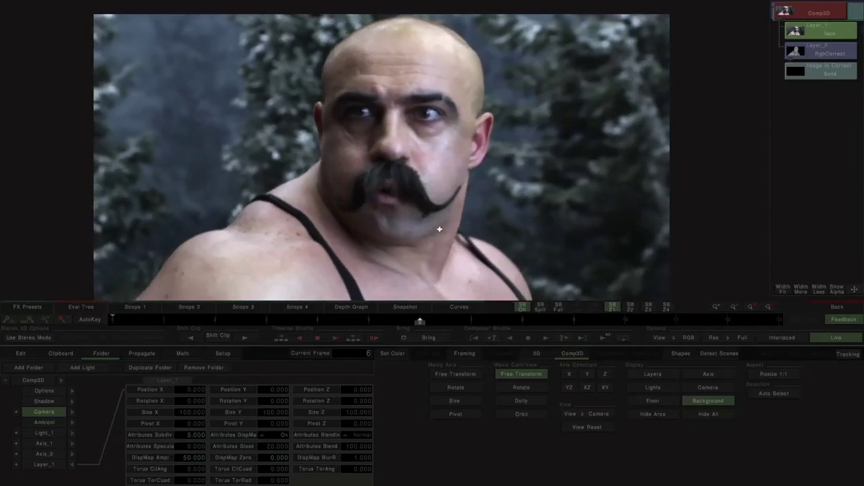
# - Add a third free vector, FreeVec_3, to the RgbCorrect layer and make it active while viewing the original face image
pyautogui.click(849, 52)
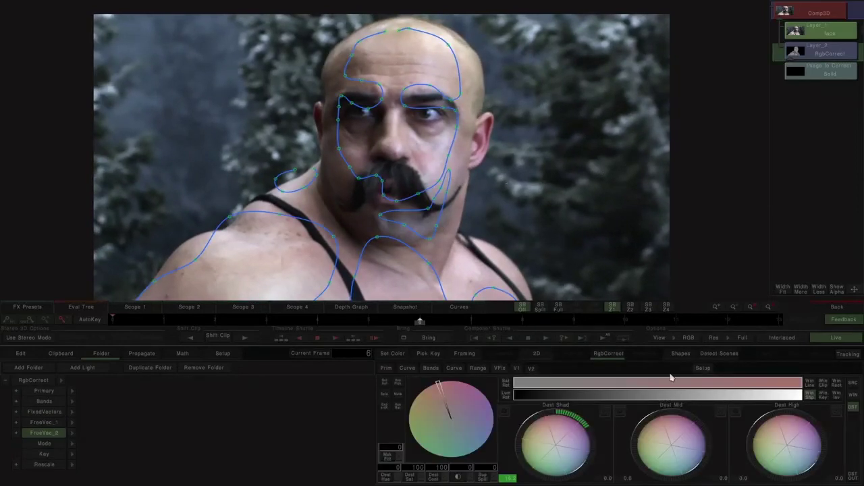
pyautogui.click(827, 39)
pyautogui.click(822, 54)
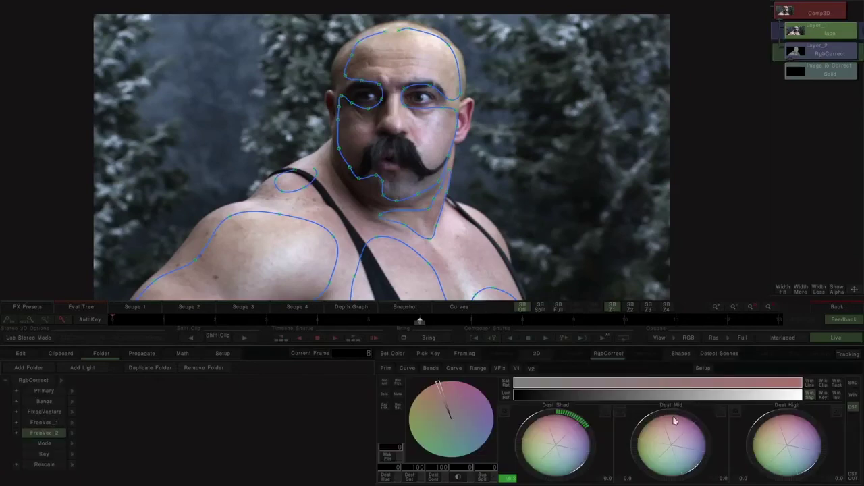
pyautogui.click(138, 369)
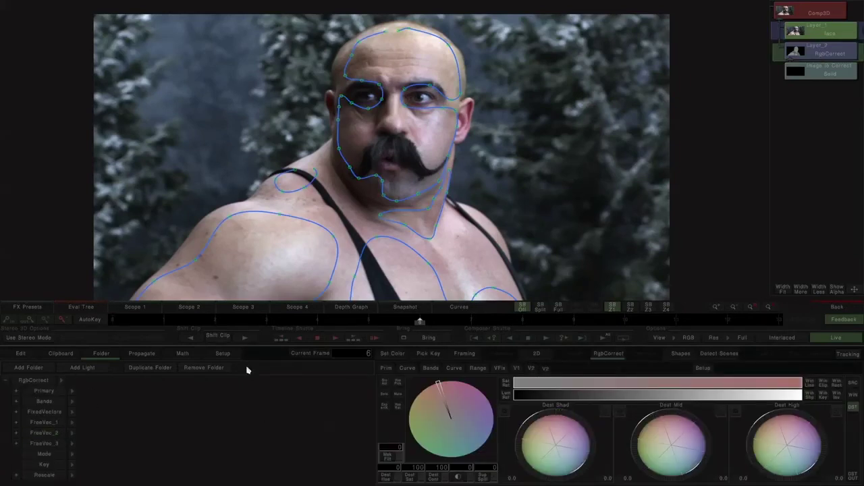
pyautogui.click(547, 370)
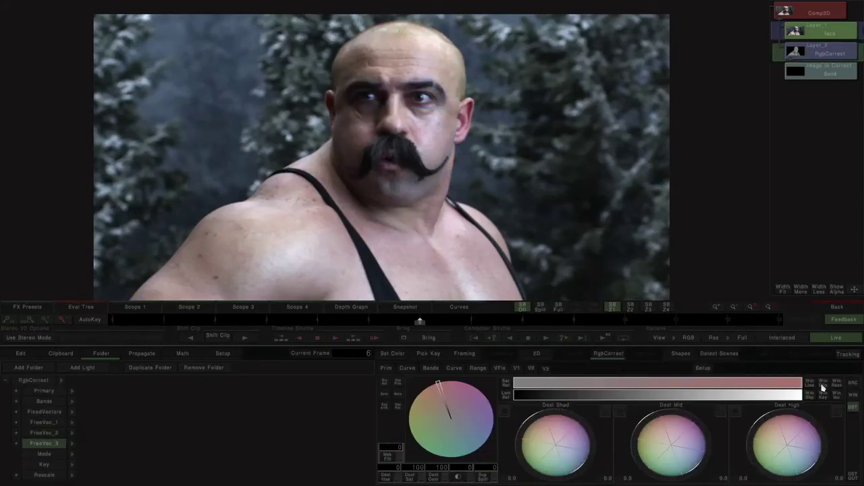
# - Draw a shape on FreeVec_3 covering the middle of the forehead and running down the bridge to the nose tip
pyautogui.click(678, 355)
pyautogui.click(576, 374)
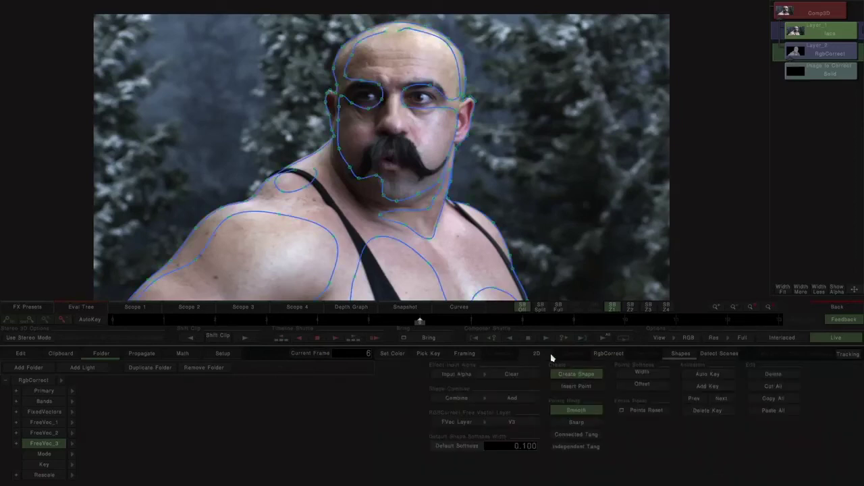
pyautogui.click(380, 44)
pyautogui.click(392, 85)
pyautogui.click(403, 131)
pyautogui.click(406, 118)
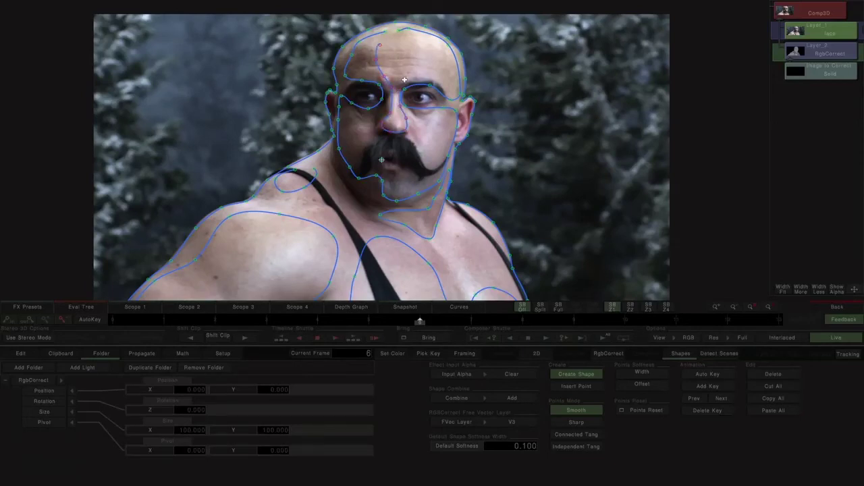
pyautogui.click(421, 50)
pyautogui.click(401, 42)
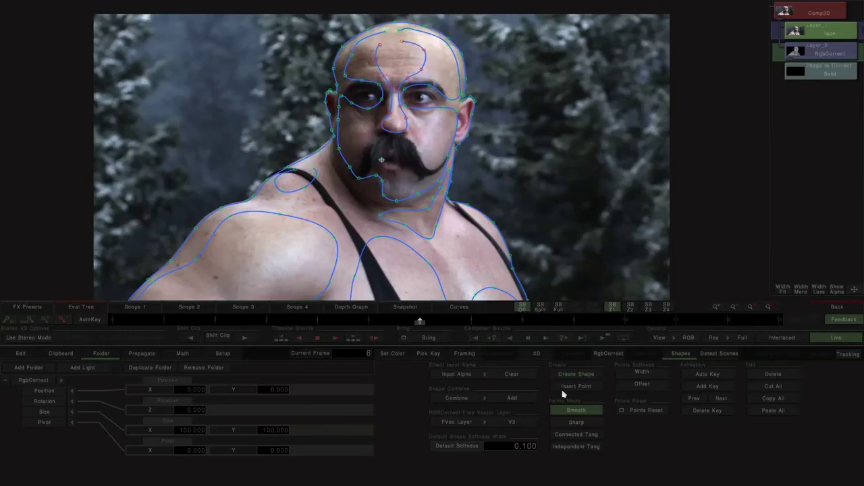
# - Draw a small horizontal shape on FreeVec_3 over the centre of the moustache above the mouth
pyautogui.click(576, 375)
pyautogui.click(378, 143)
pyautogui.click(369, 150)
pyautogui.click(375, 159)
pyautogui.click(389, 158)
pyautogui.click(399, 161)
pyautogui.click(408, 163)
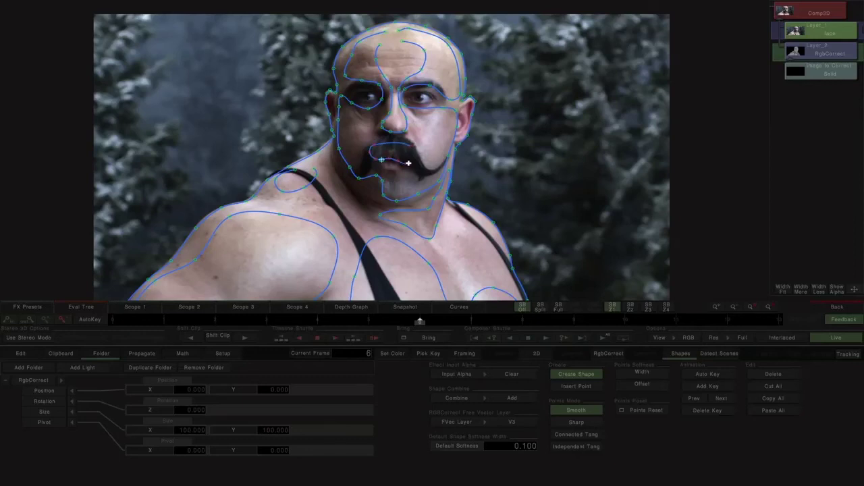
pyautogui.click(419, 154)
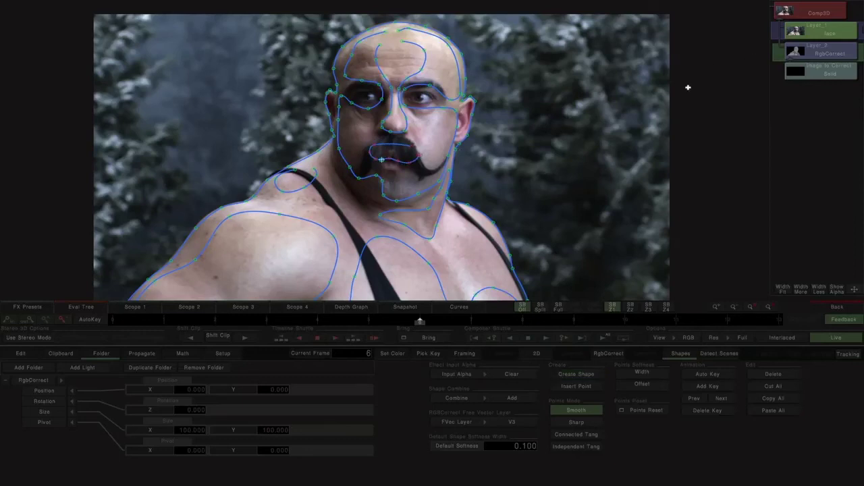
# - Raise the destination shadows of FreeVec_3 while viewing the Comp3D result to push the nose, forehead and moustache forward
pyautogui.click(801, 15)
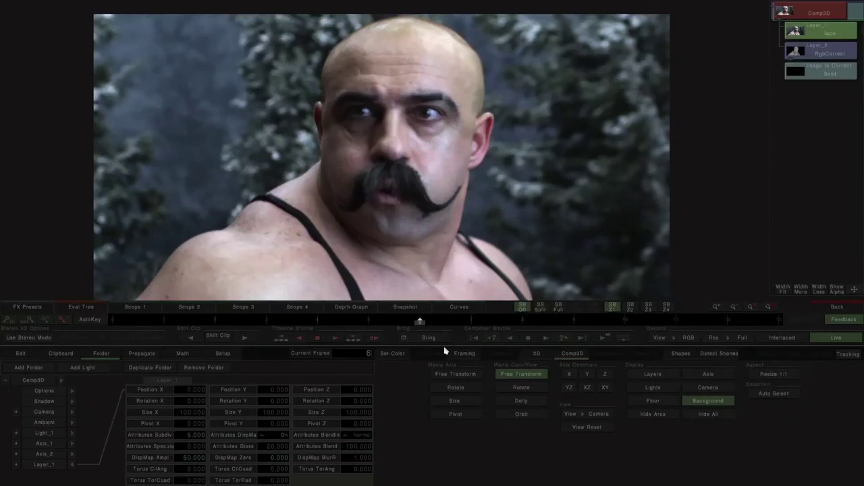
pyautogui.click(813, 58)
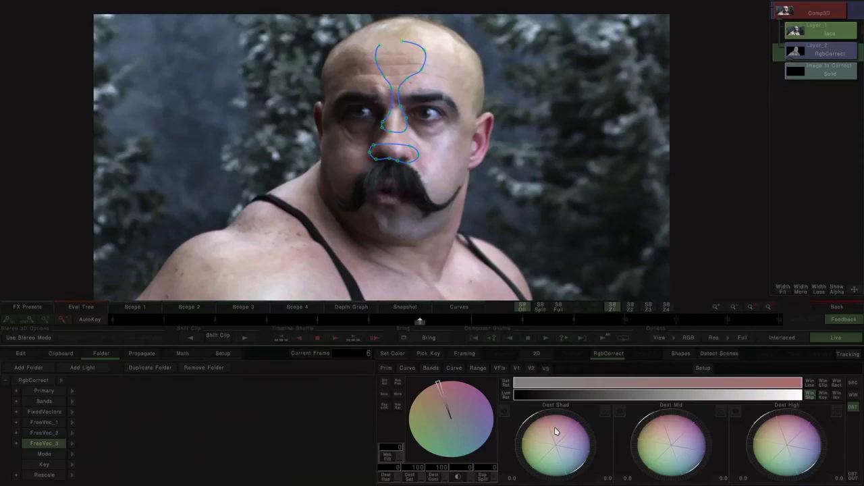
pyautogui.moveTo(562, 427); pyautogui.dragTo(614, 423)
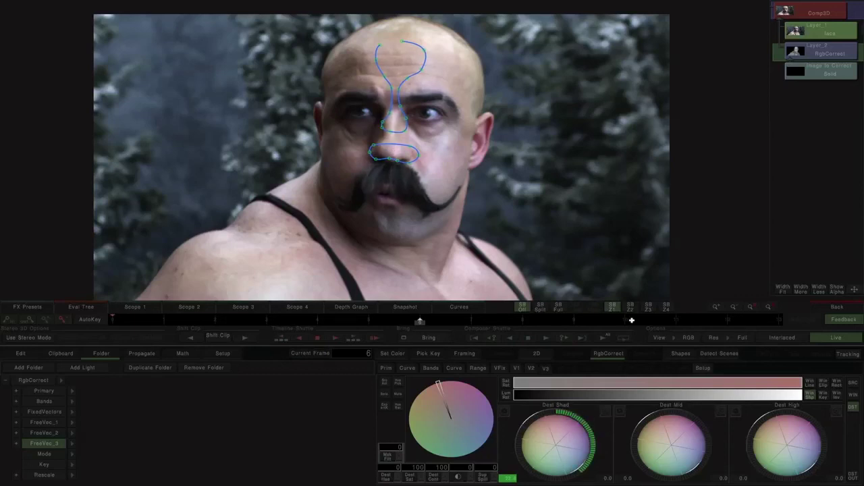
# - Orbit the Comp3D camera to inspect the depth of the nose, forehead and moustache
pyautogui.click(831, 37)
pyautogui.click(46, 412)
pyautogui.moveTo(288, 231)
pyautogui.mouseDown()
pyautogui.moveTo(318, 232)
pyautogui.moveTo(302, 236)
pyautogui.mouseUp()
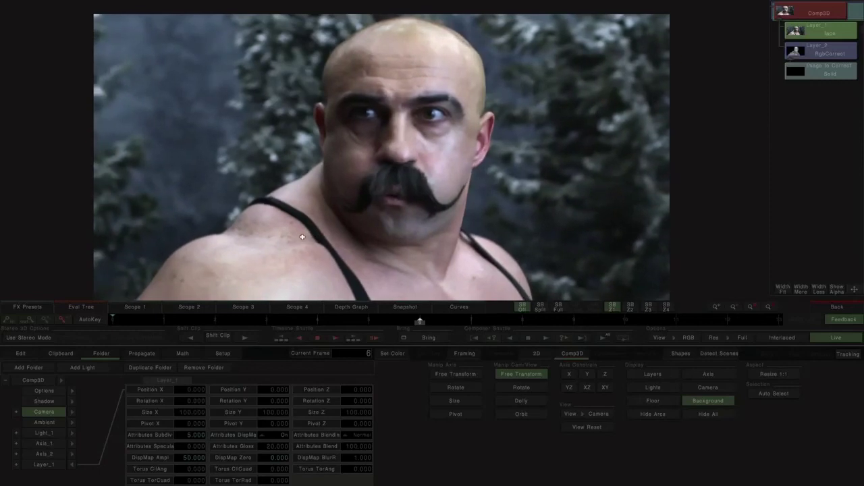
# - Lower the destination shadows of FreeVec_3 to reduce its depth, and check the face in Comp3D by orbiting the camera
pyautogui.click(817, 47)
pyautogui.moveTo(577, 433); pyautogui.dragTo(553, 420)
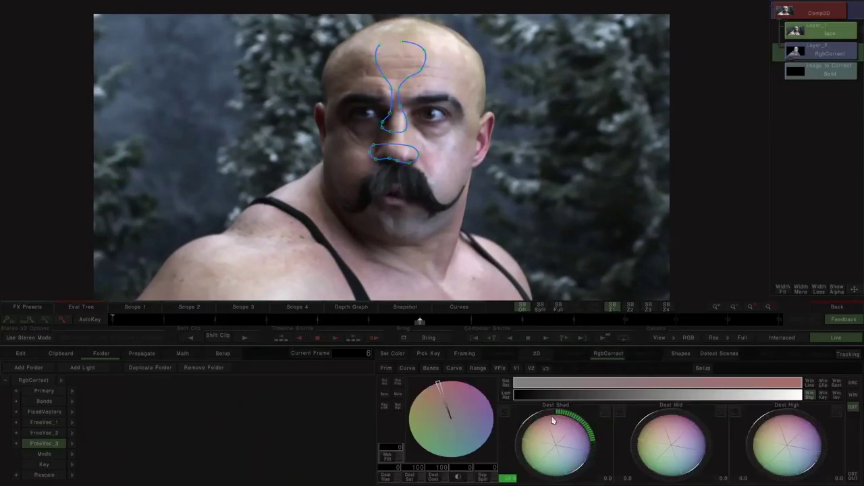
pyautogui.click(801, 15)
pyautogui.moveTo(460, 208)
pyautogui.mouseDown()
pyautogui.moveTo(479, 209)
pyautogui.moveTo(434, 193)
pyautogui.moveTo(386, 159)
pyautogui.moveTo(475, 198)
pyautogui.moveTo(455, 206)
pyautogui.moveTo(482, 216)
pyautogui.moveTo(479, 231)
pyautogui.moveTo(455, 207)
pyautogui.mouseUp()
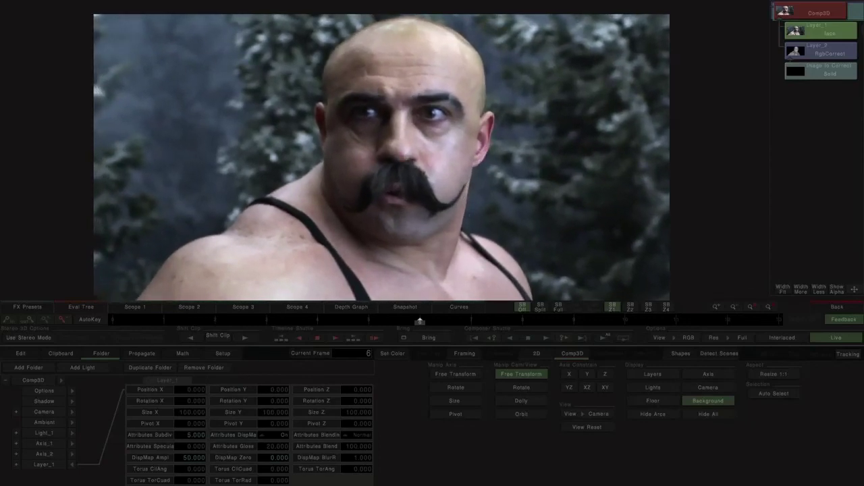
# - View the grey-level depth map of the RgbCorrect layer, and return to the Comp3D output with its camera selected
pyautogui.click(855, 56)
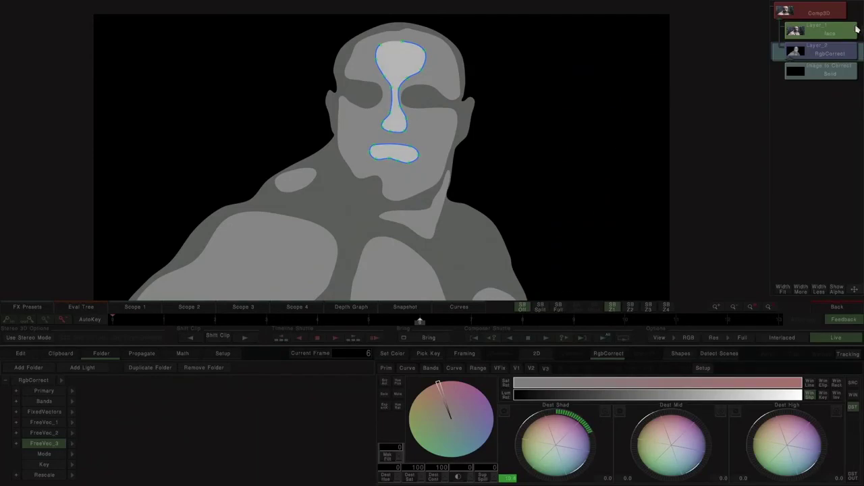
pyautogui.click(843, 9)
pyautogui.click(58, 411)
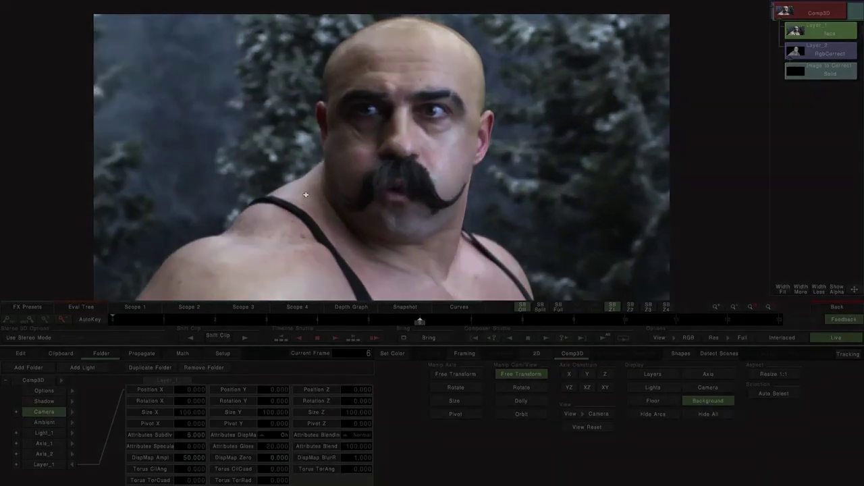